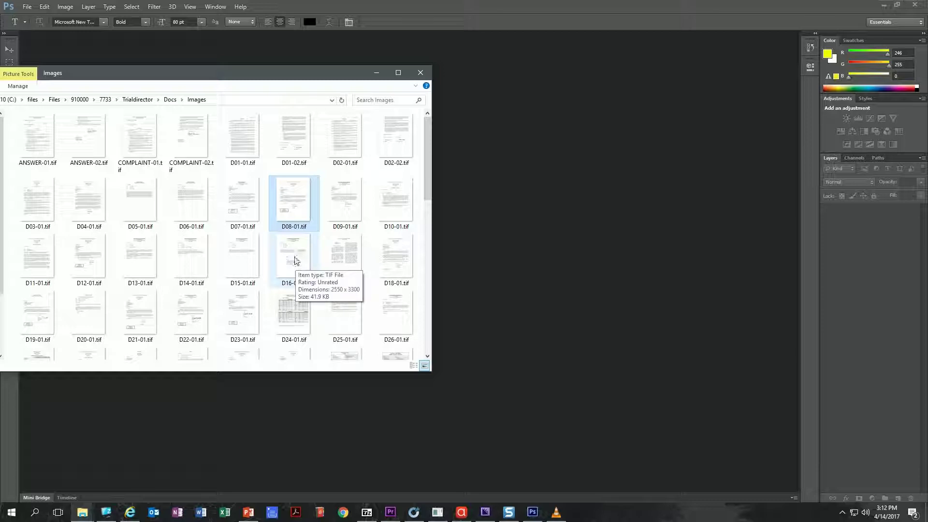
# Bring up the context menu for D08-01.tif in the Images folder
pyautogui.rightClick(291, 200)
# Open D08-01.tif with Adobe Photoshop CS6
pyautogui.moveTo(336, 339)
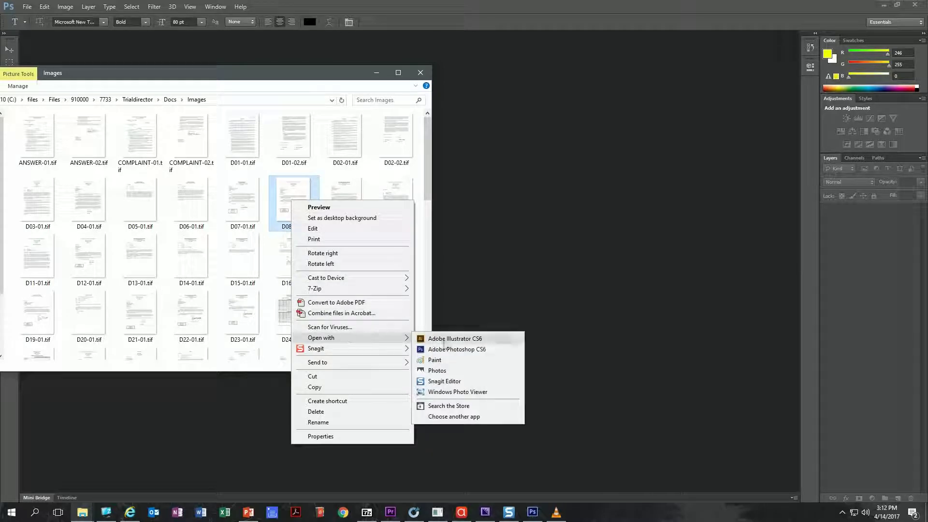
pyautogui.click(457, 351)
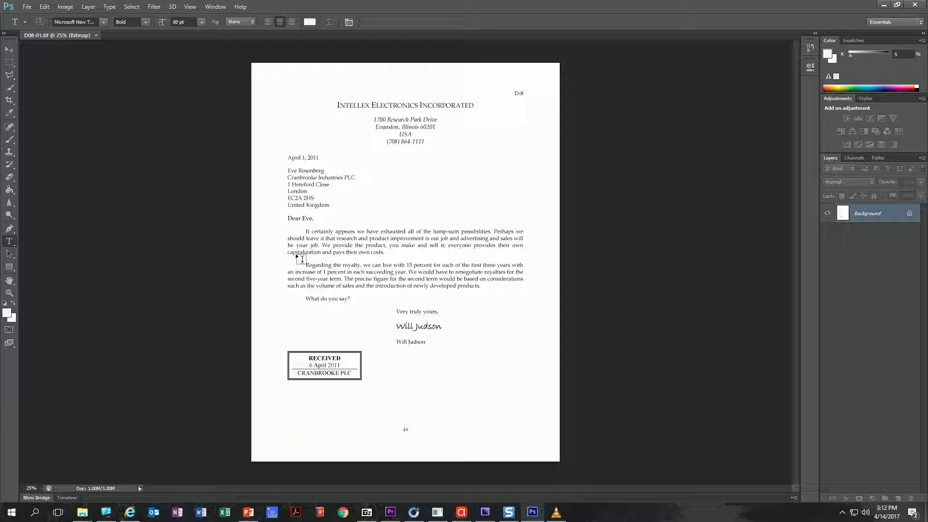
# Convert the letter's mode from Bitmap to Grayscale, then to RGB Color
pyautogui.click(65, 6)
pyautogui.moveTo(79, 20)
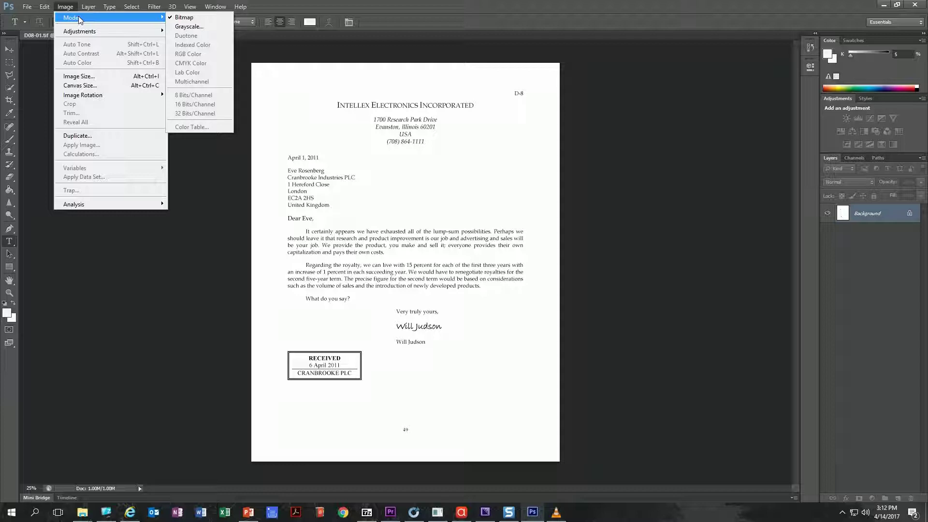
pyautogui.click(188, 27)
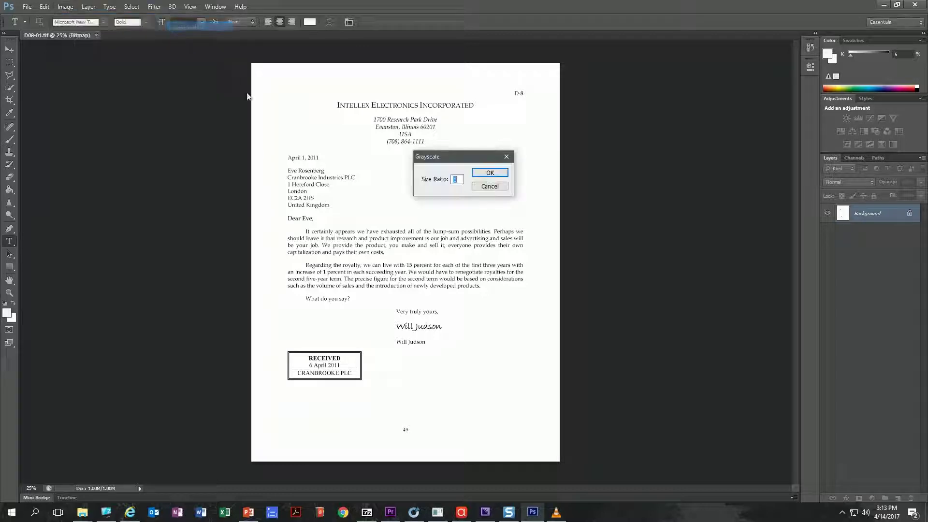
pyautogui.click(501, 174)
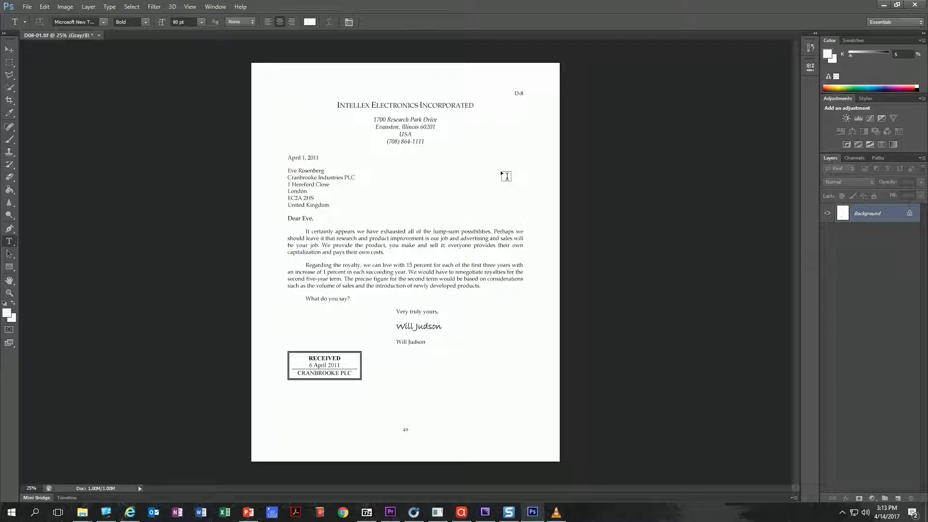
pyautogui.click(65, 7)
pyautogui.moveTo(75, 19)
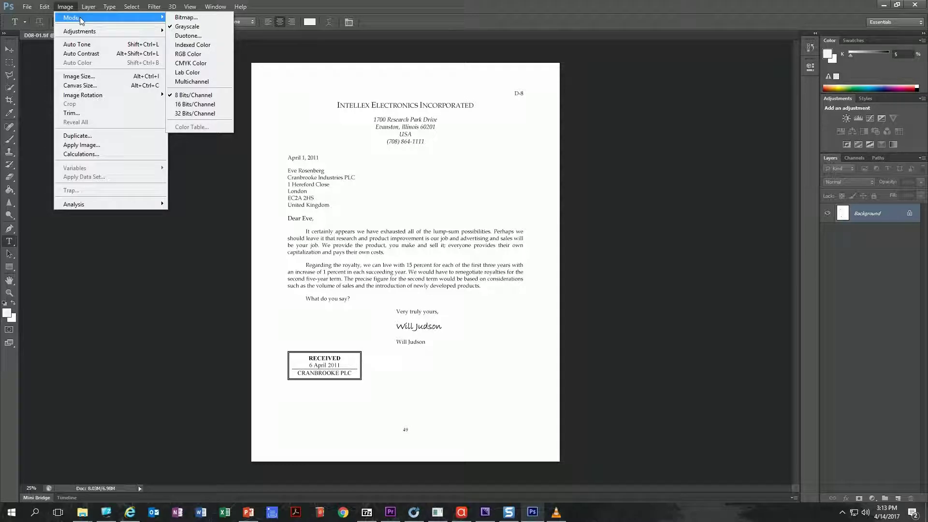
pyautogui.click(196, 56)
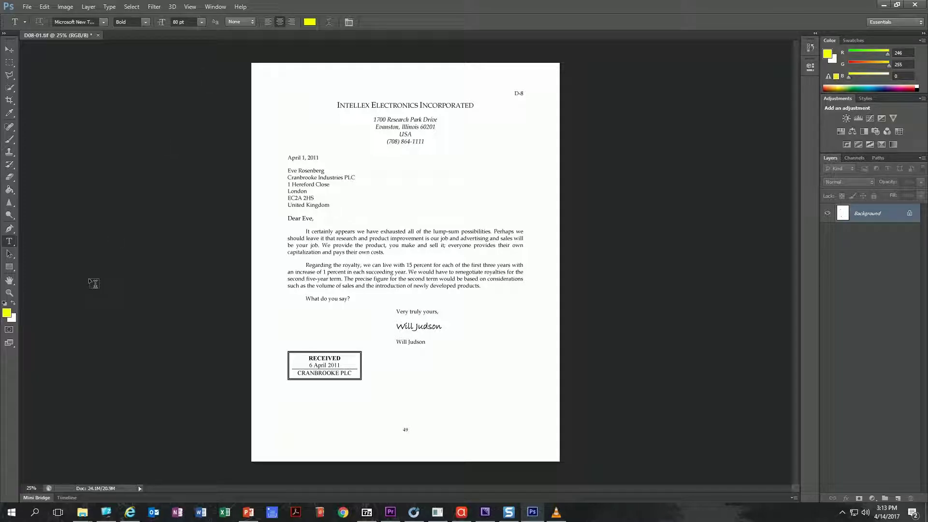
pyautogui.click(7, 314)
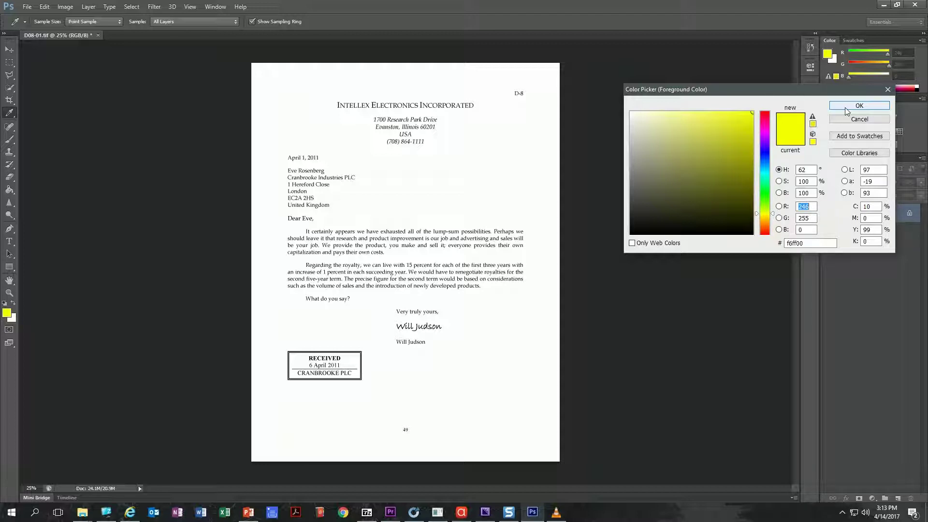
pyautogui.click(860, 105)
pyautogui.press('t')
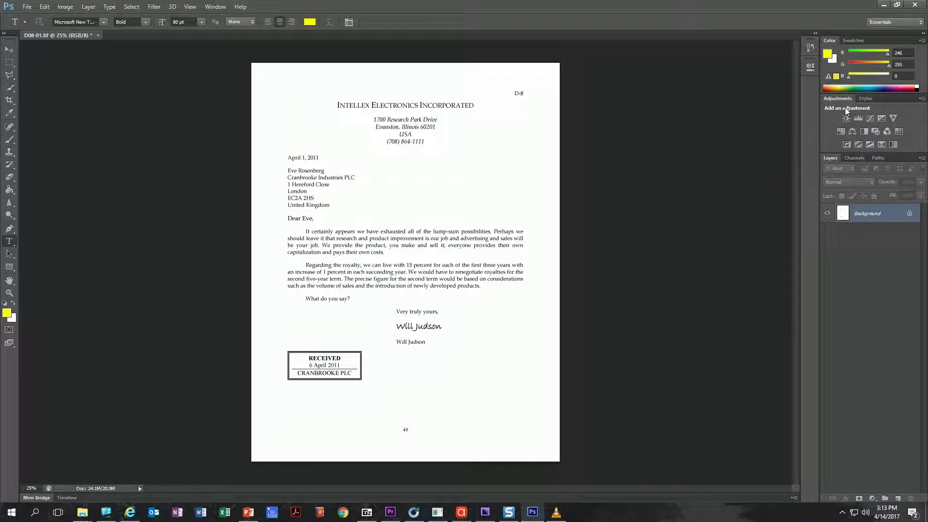
# Draw two thin yellow rectangles over the royalty paragraph's first two lines, discarding an oversized one
pyautogui.click(10, 267)
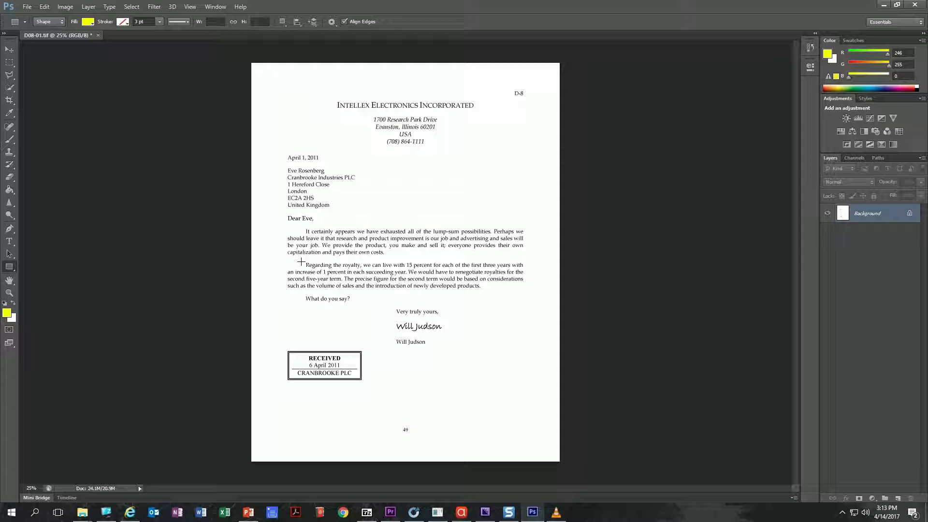
pyautogui.moveTo(284, 260); pyautogui.dragTo(537, 290)
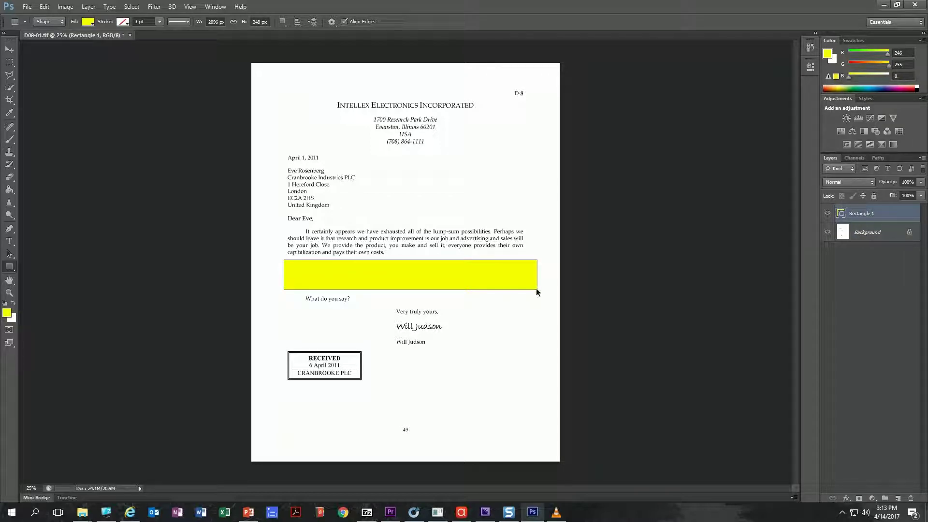
pyautogui.hotkey('ctrl', 'z')
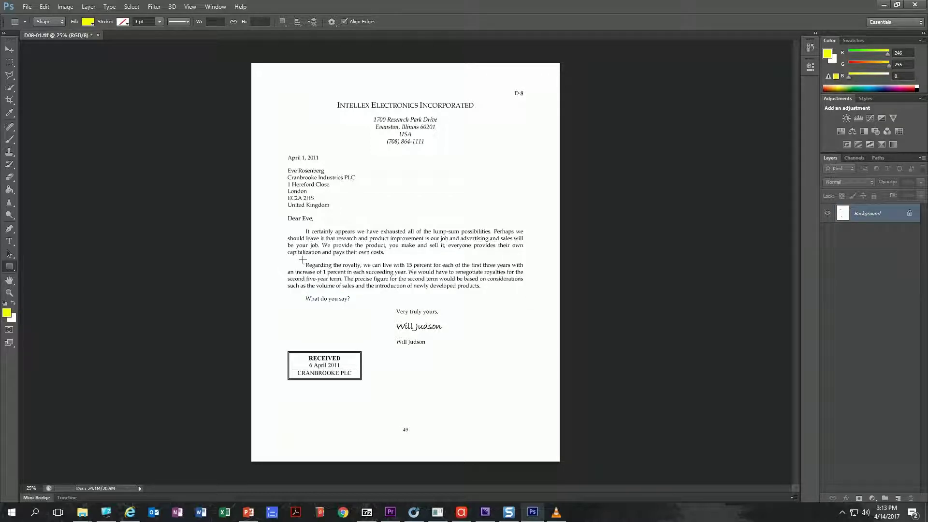
pyautogui.moveTo(303, 262); pyautogui.dragTo(526, 268)
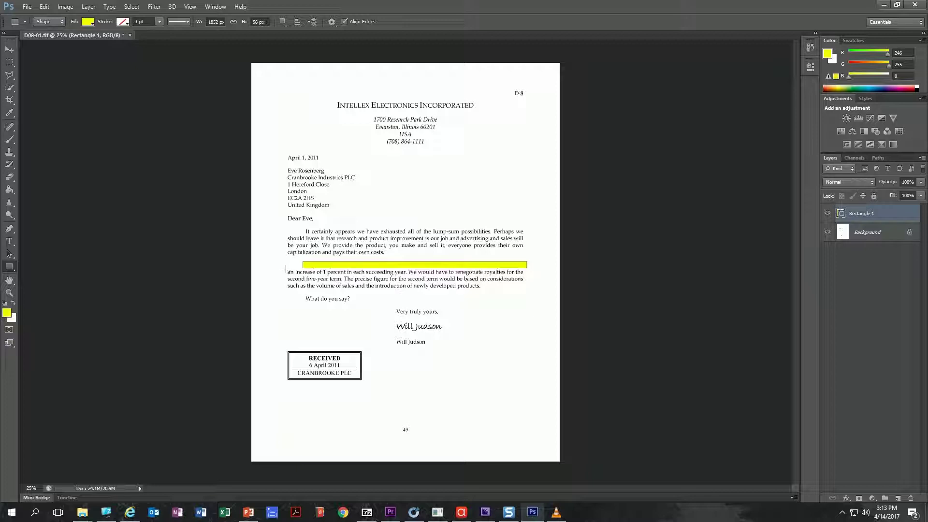
pyautogui.moveTo(286, 269); pyautogui.dragTo(409, 273)
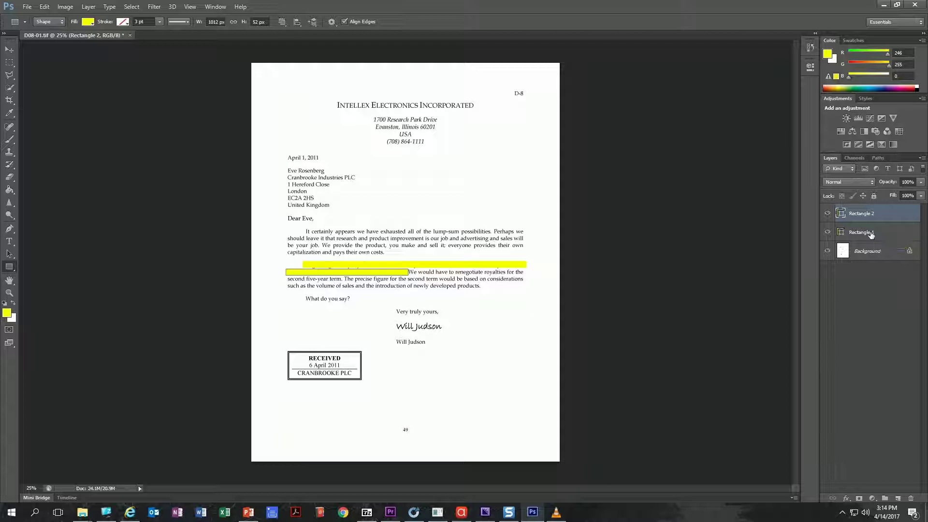
pyautogui.keyDown('shift'); pyautogui.click(872, 234); pyautogui.keyUp('shift')
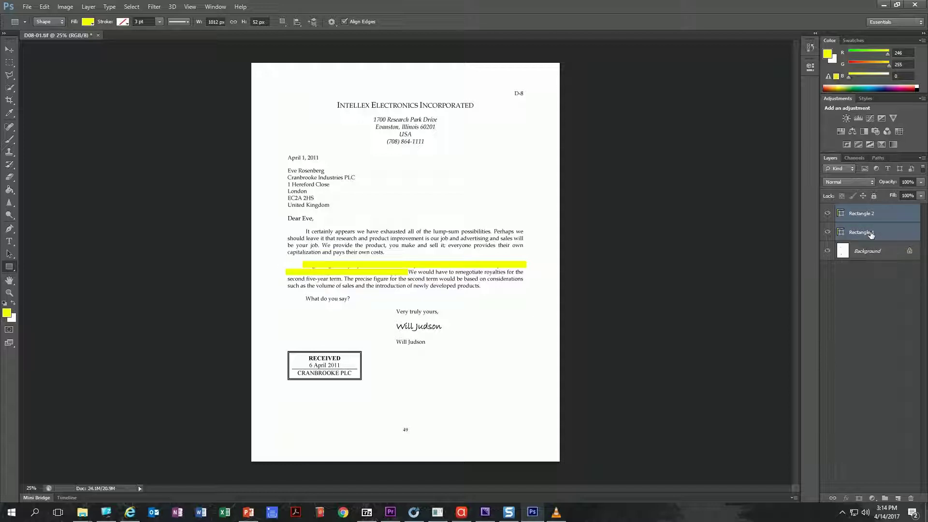
# Set the blend mode of both rectangle layers to Multiply
pyautogui.click(871, 184)
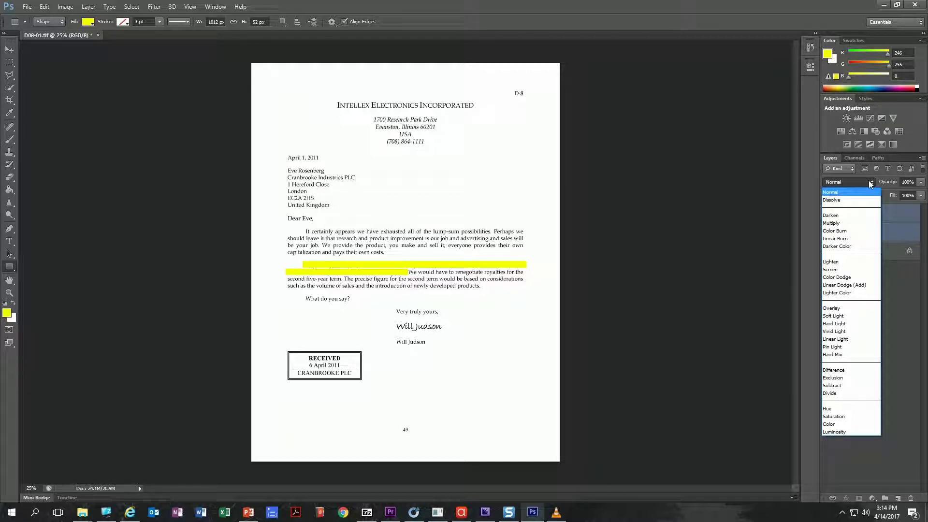
pyautogui.click(847, 223)
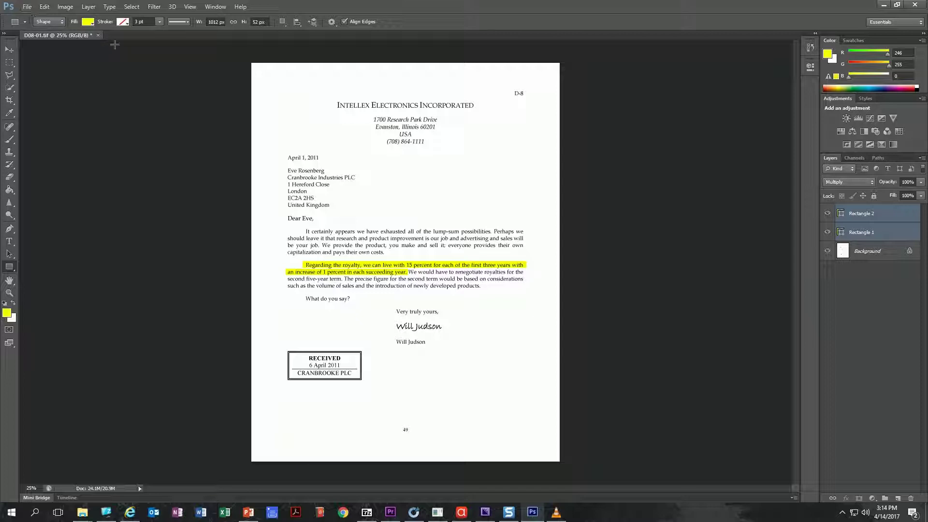
# Close the letter without saving and bring the PowerPoint presentation to the front
pyautogui.click(98, 35)
pyautogui.click(474, 192)
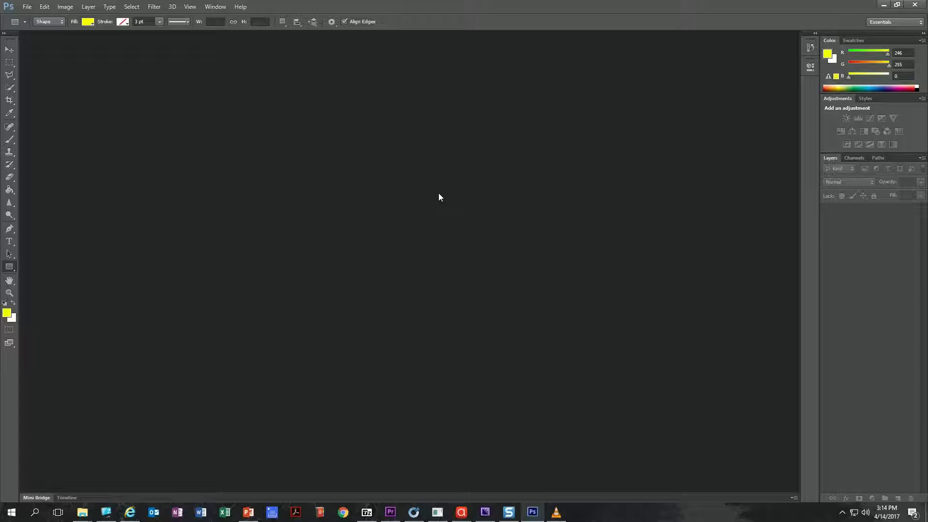
pyautogui.hotkey('alt', 'Tab')
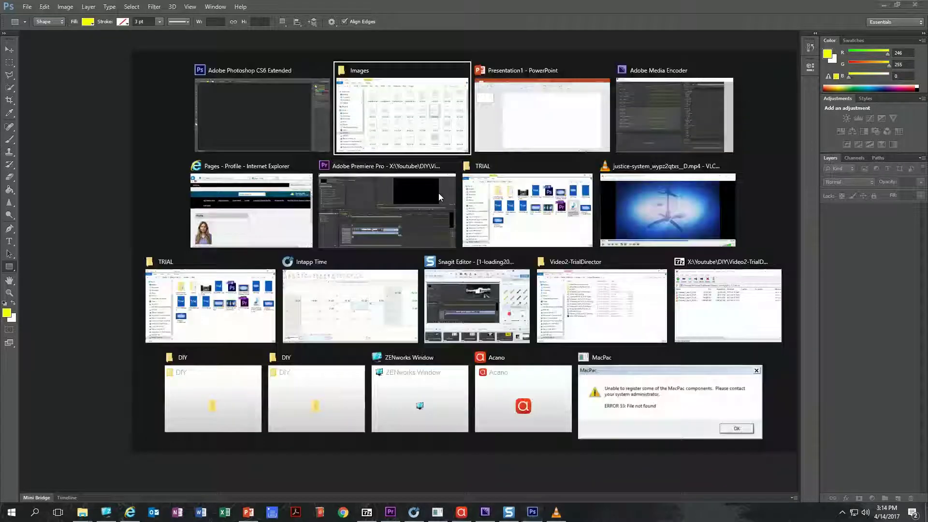
pyautogui.hotkey('alt', 'Tab')
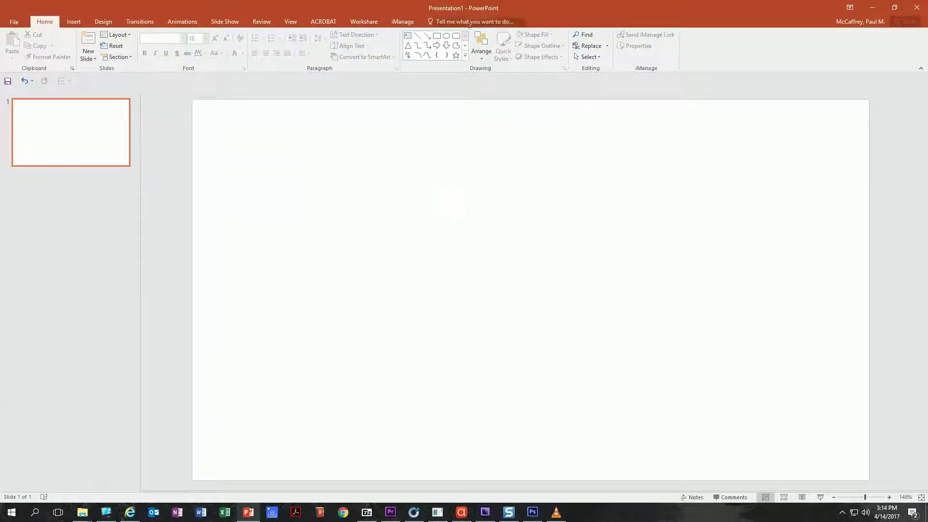
pyautogui.moveTo(515, 8); pyautogui.dragTo(515, 44)
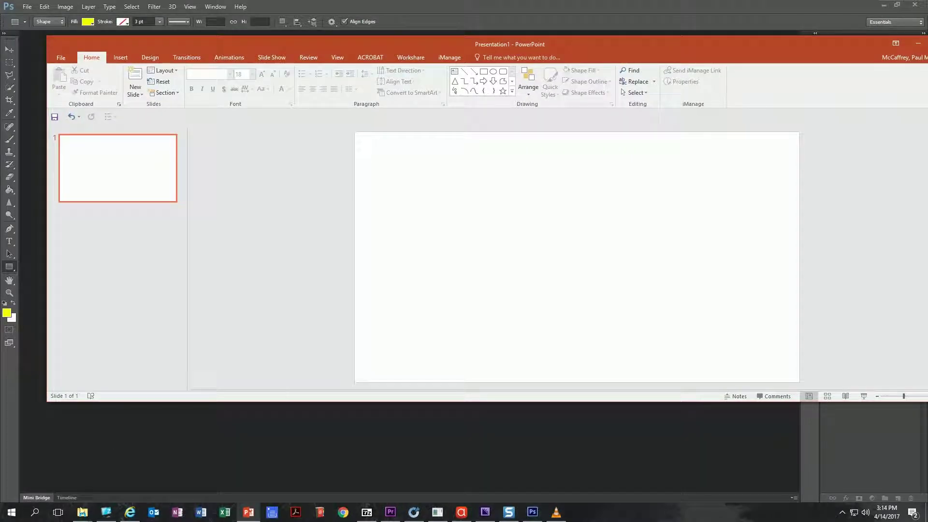
# Drag D08-01.tif from the Images folder onto the slide and maximize PowerPoint
pyautogui.moveTo(82, 512)
pyautogui.click(69, 466)
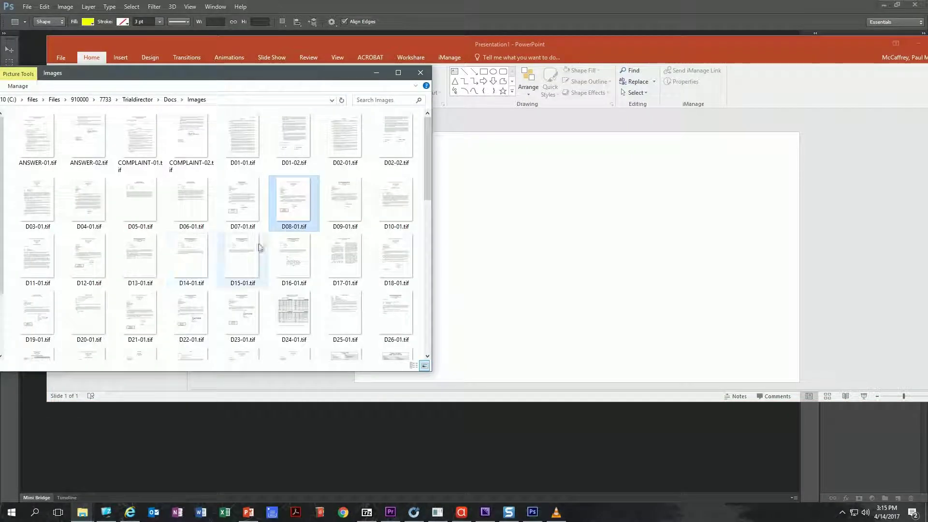
pyautogui.moveTo(291, 203); pyautogui.dragTo(540, 252)
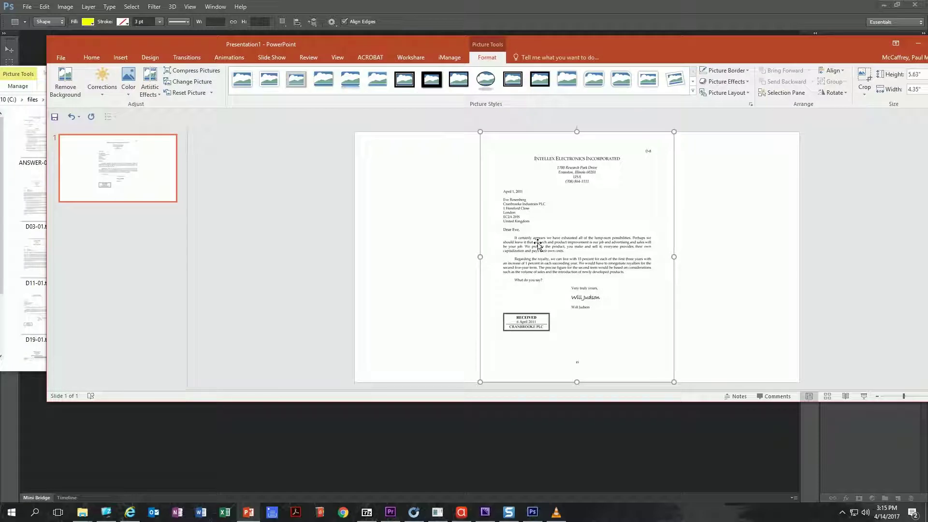
pyautogui.doubleClick(585, 43)
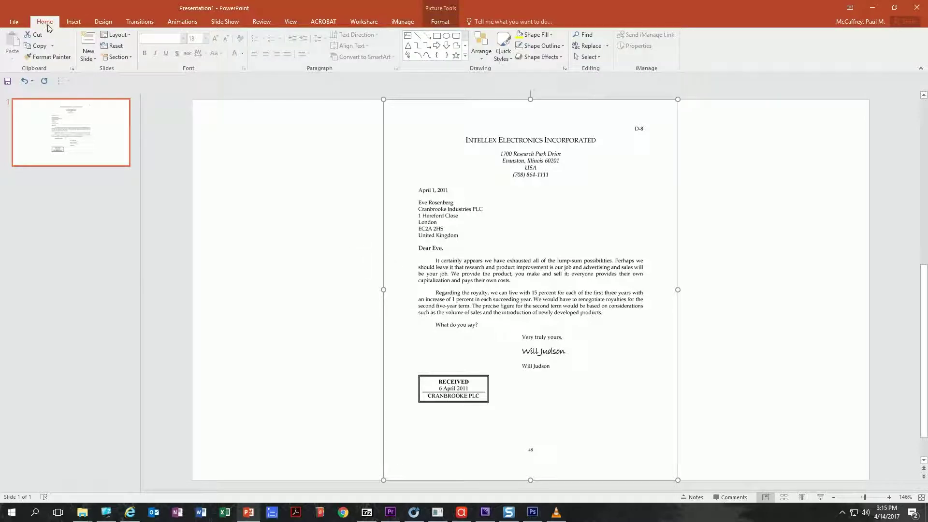
pyautogui.click(437, 37)
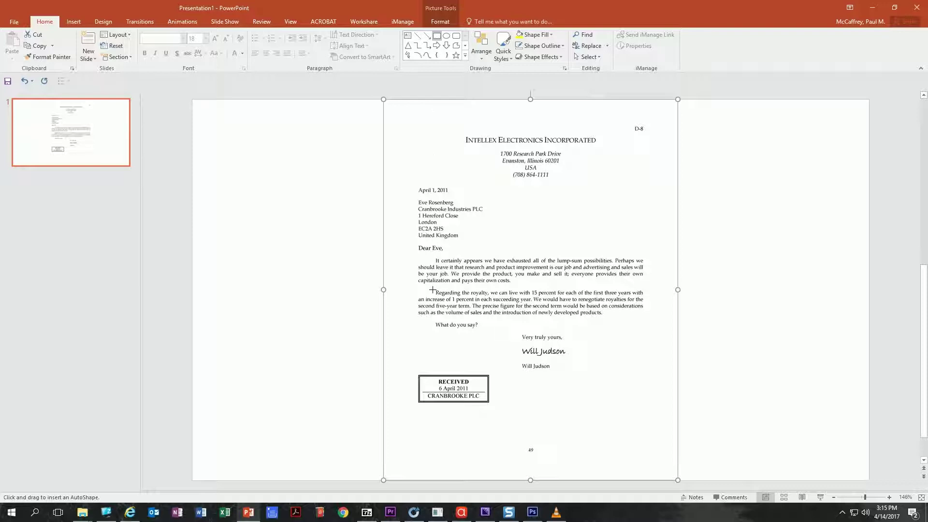
# Draw thin rectangles over the royalty paragraph's first line and the start of the second
pyautogui.moveTo(434, 289); pyautogui.dragTo(651, 294)
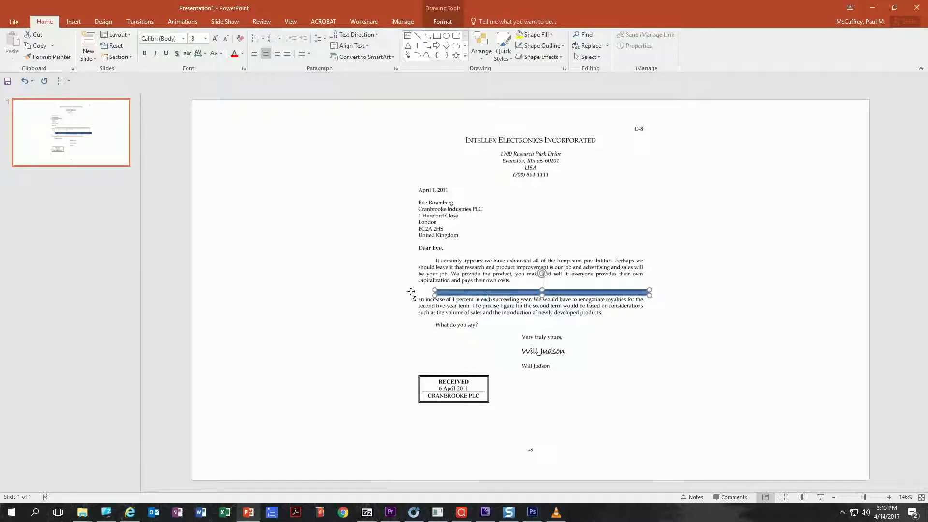
pyautogui.click(436, 36)
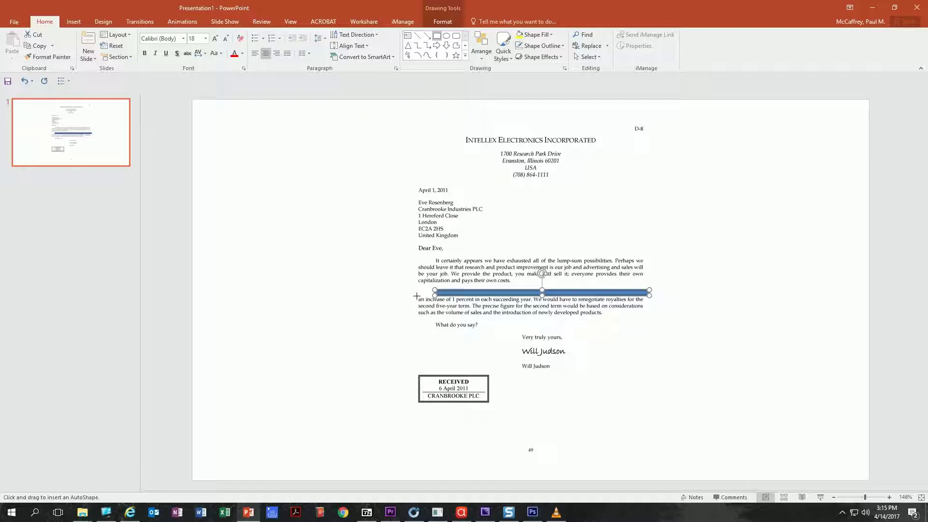
pyautogui.moveTo(417, 295); pyautogui.dragTo(537, 301)
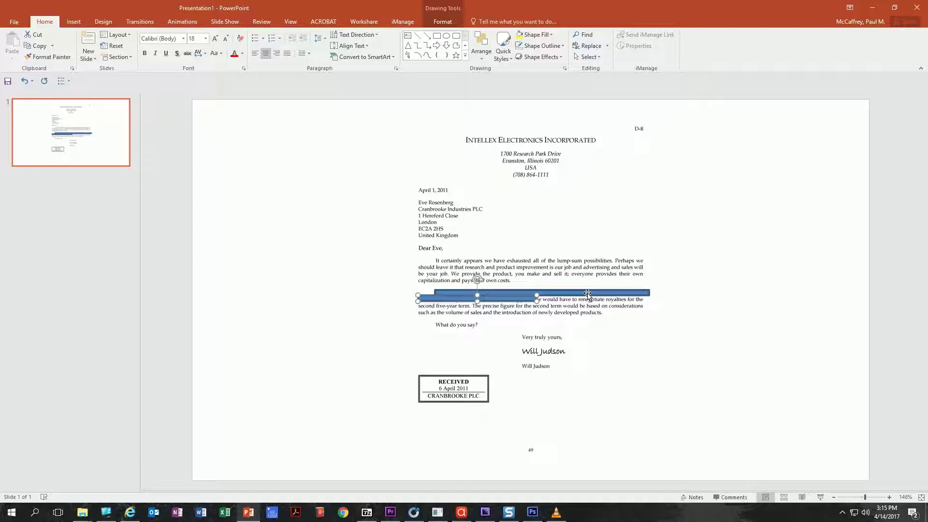
pyautogui.click(588, 294)
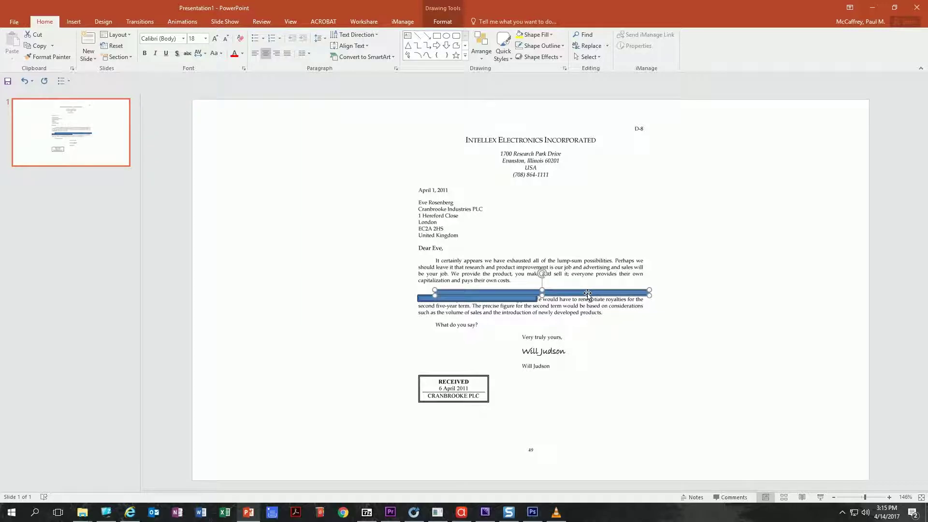
pyautogui.rightClick(587, 294)
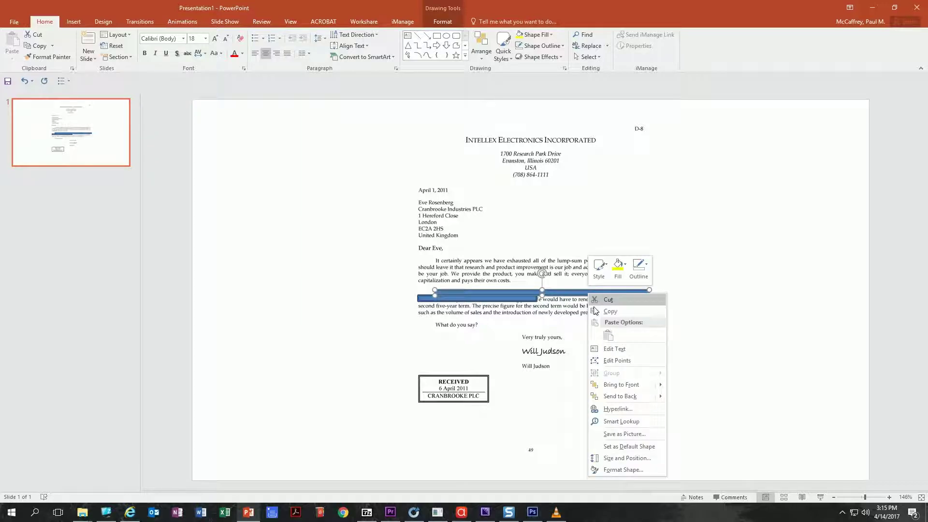
# In Format Shape, give the long and short bars a yellow fill and no outline
pyautogui.click(627, 468)
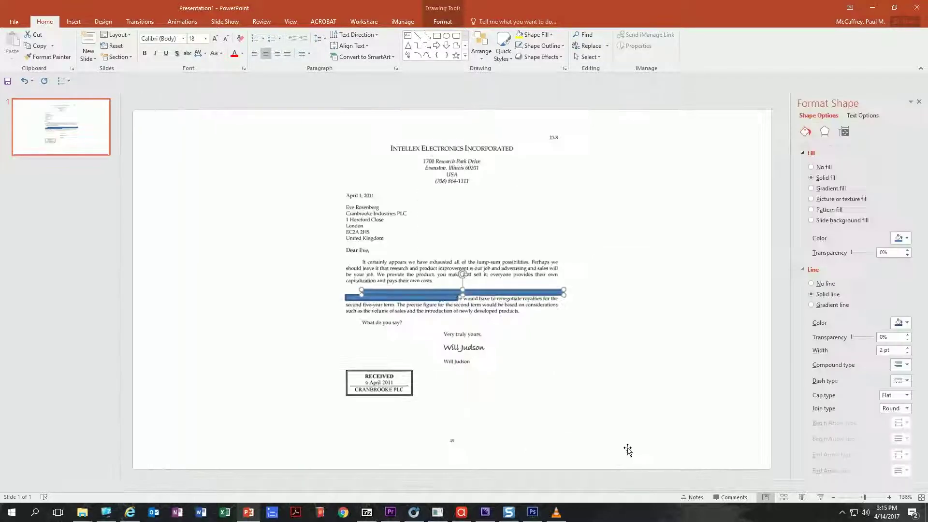
pyautogui.click(906, 241)
pyautogui.click(874, 318)
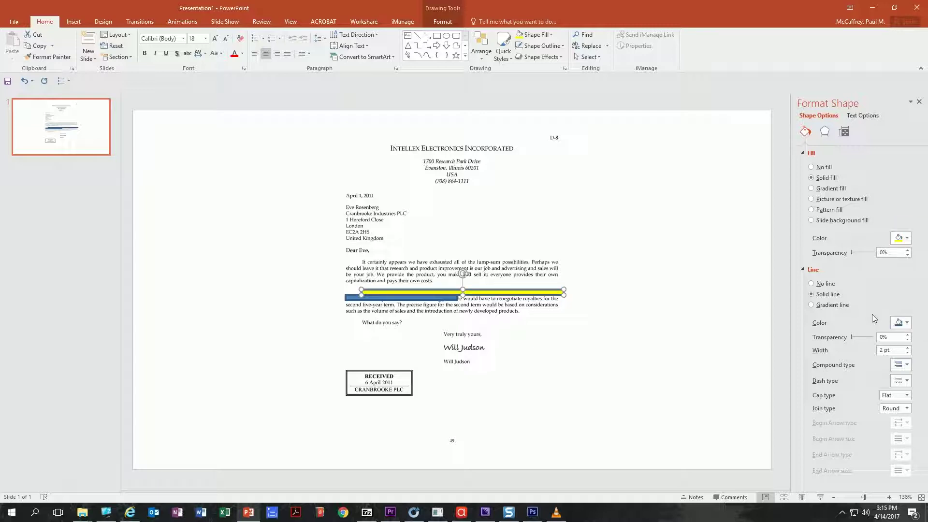
pyautogui.click(811, 284)
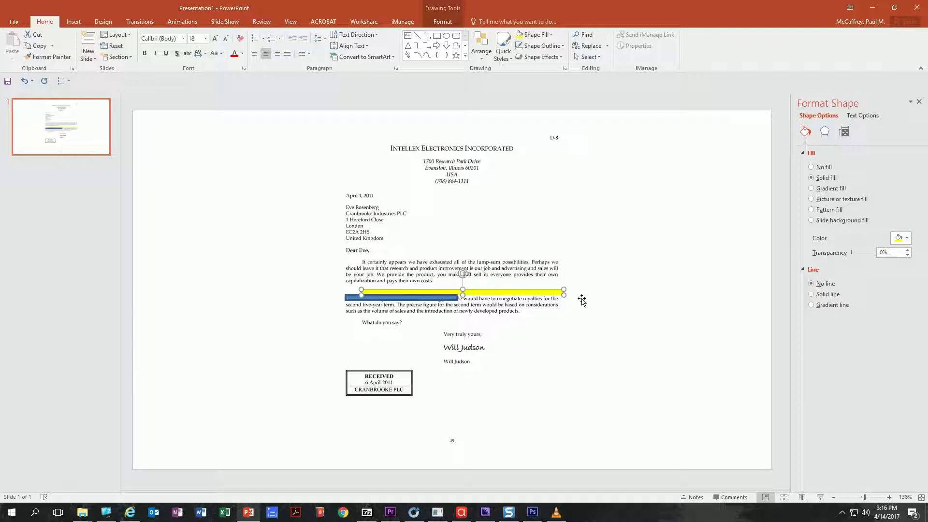
pyautogui.click(429, 298)
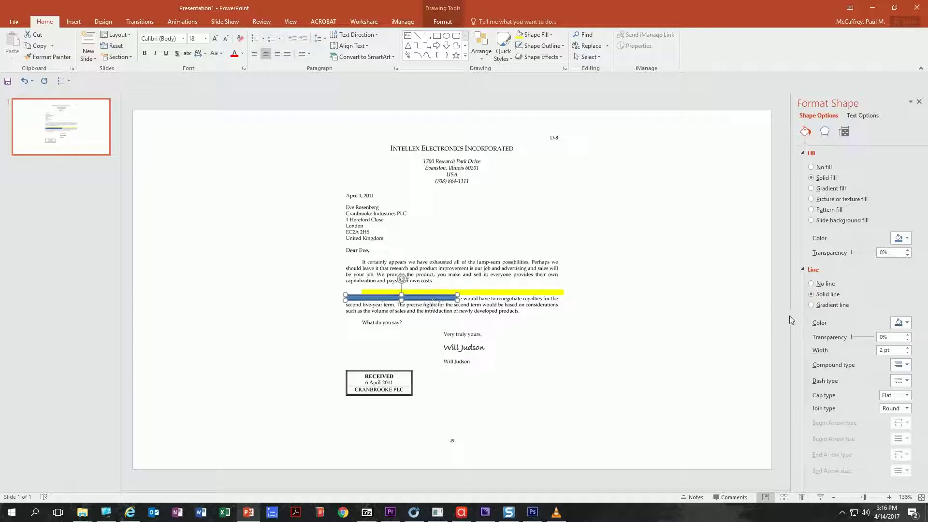
pyautogui.click(812, 284)
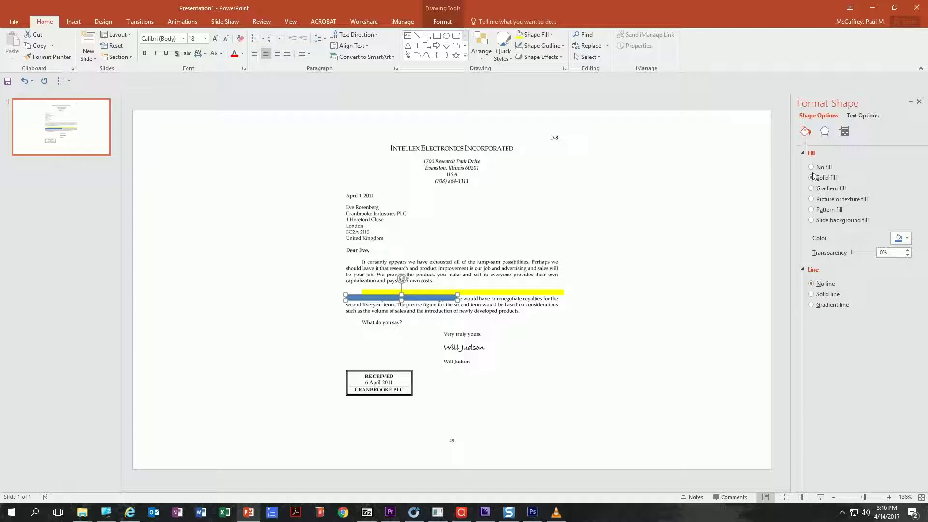
pyautogui.click(903, 240)
pyautogui.click(873, 315)
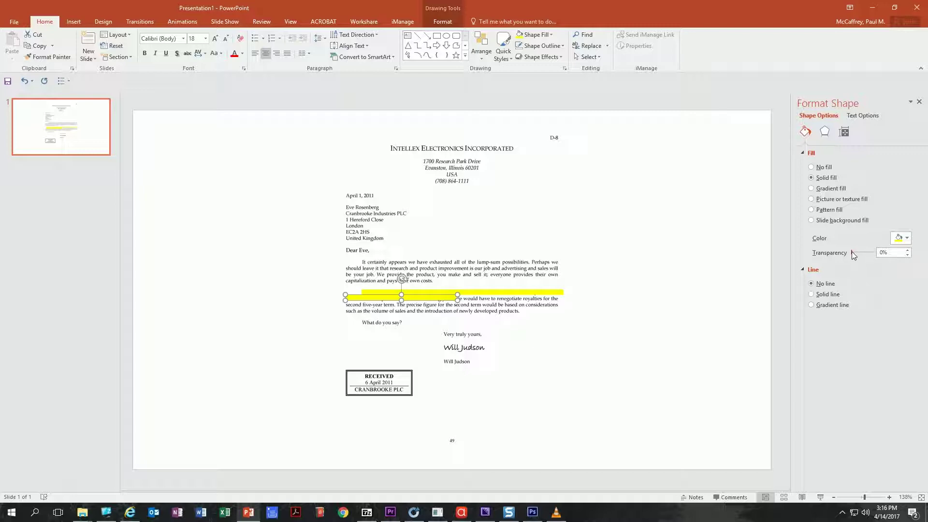
# Raise the transparency of both yellow bars, entering 75% for the long bar
pyautogui.moveTo(852, 251); pyautogui.dragTo(869, 257)
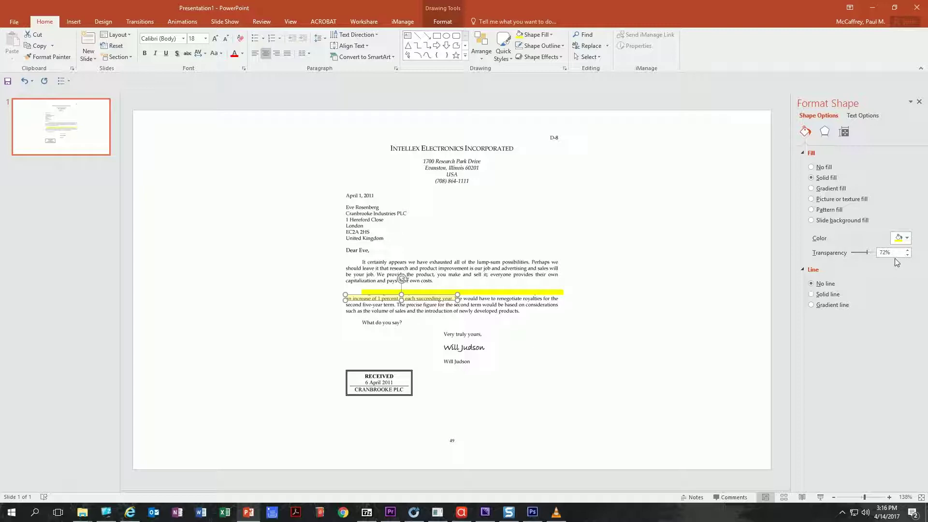
pyautogui.click(523, 292)
pyautogui.doubleClick(891, 251)
pyautogui.write('7')
pyautogui.write('5')
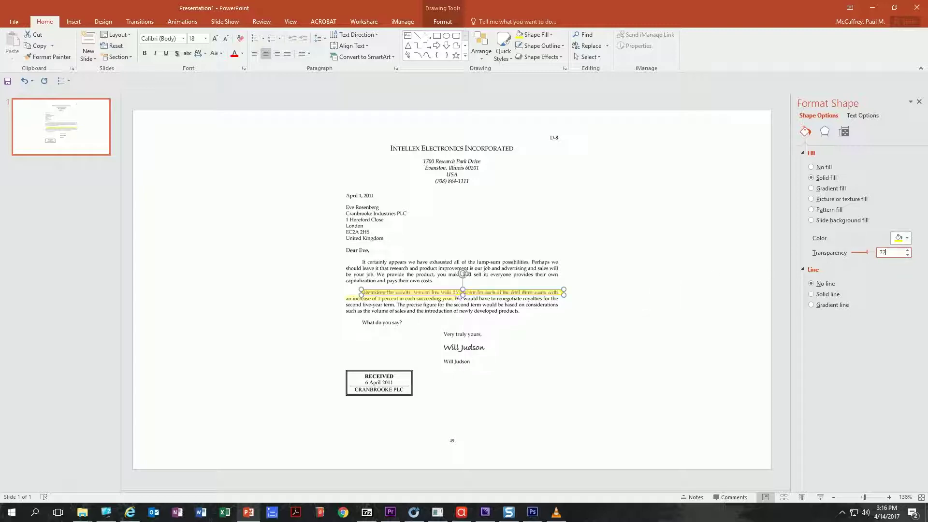
pyautogui.click(678, 286)
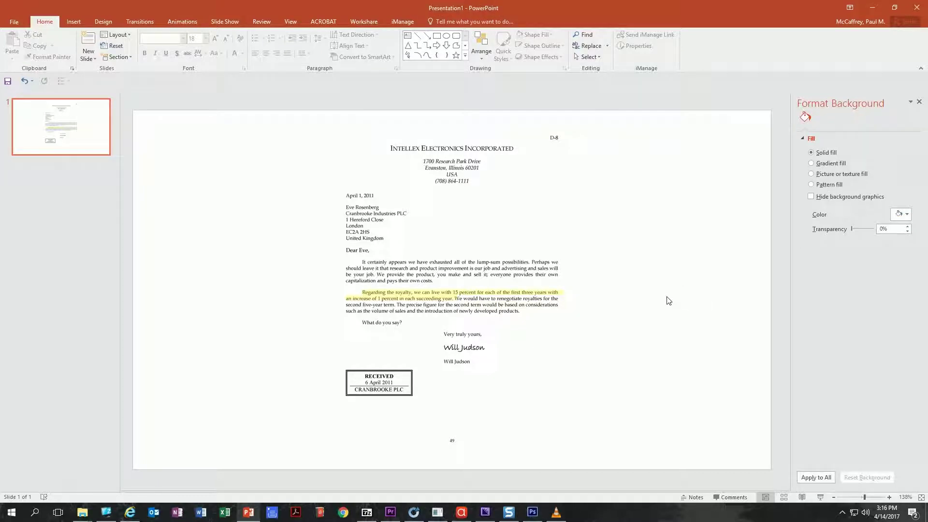